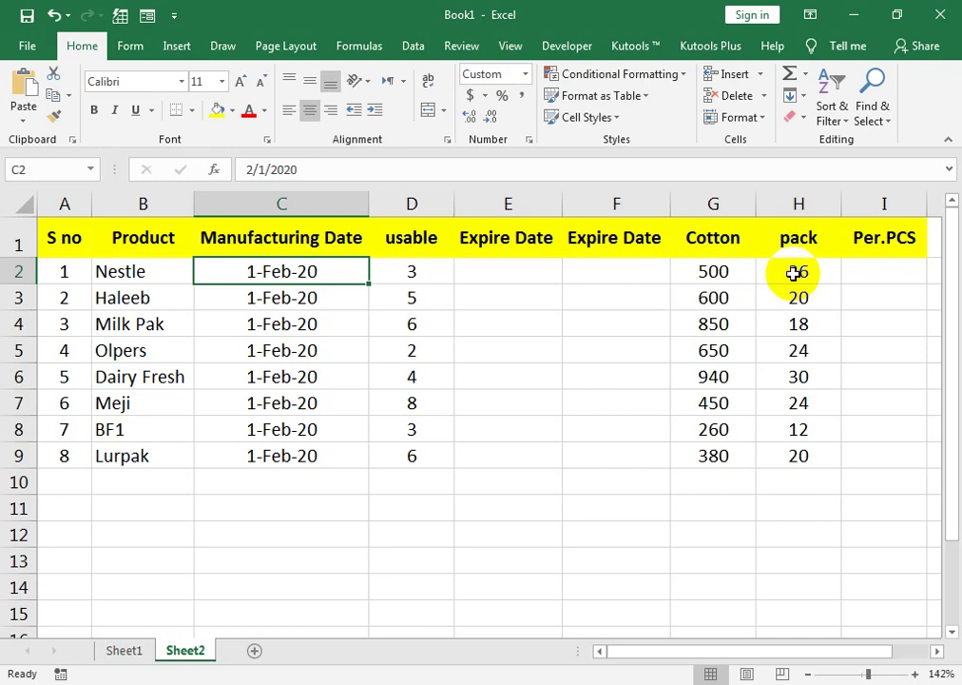
# - Enter =C2+365*D2 in E2 to get 31-Jan-23 for Nestle, then drag it down toward row 9
pyautogui.click(502, 274)
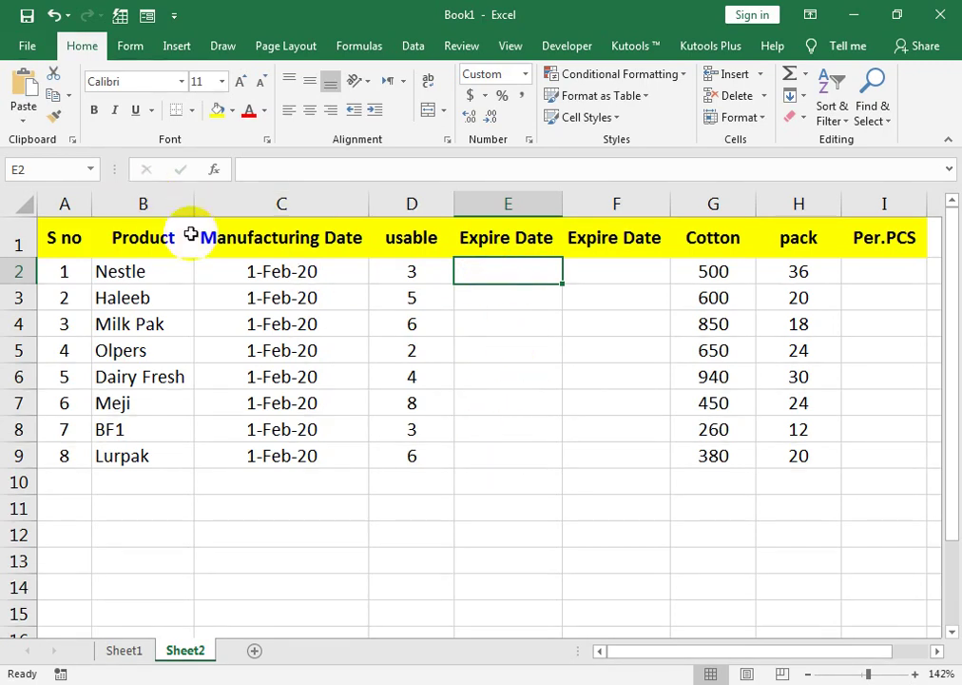
pyautogui.click(594, 271)
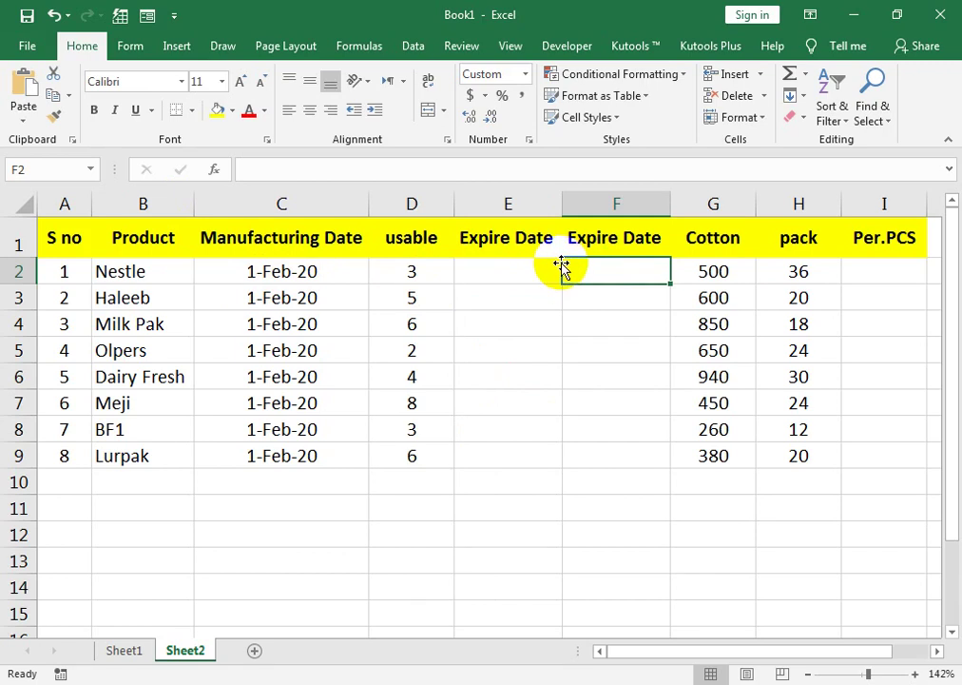
pyautogui.click(513, 272)
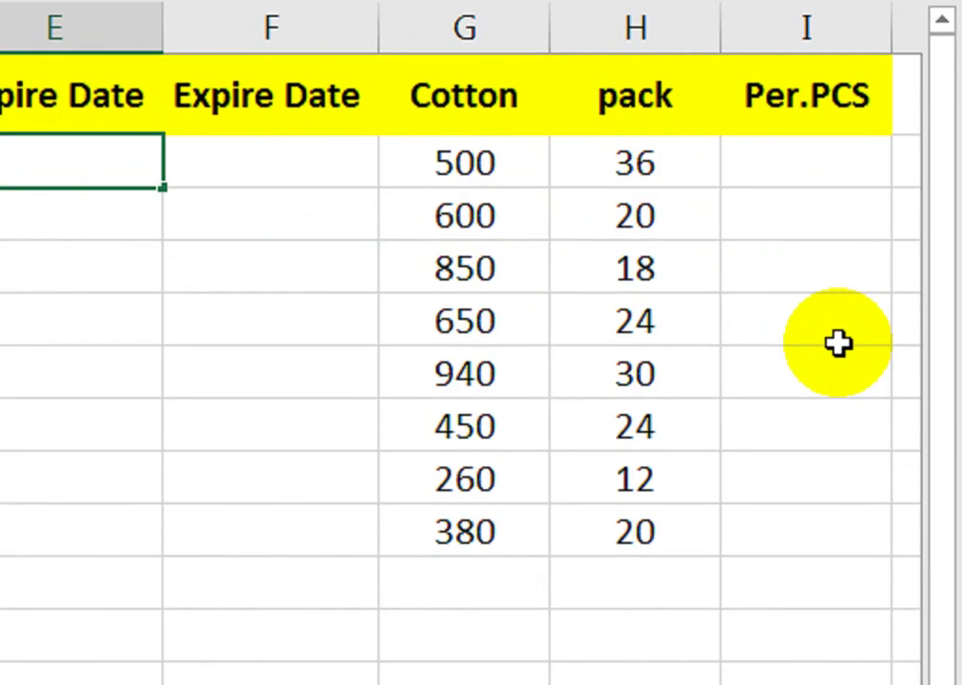
pyautogui.write('=')
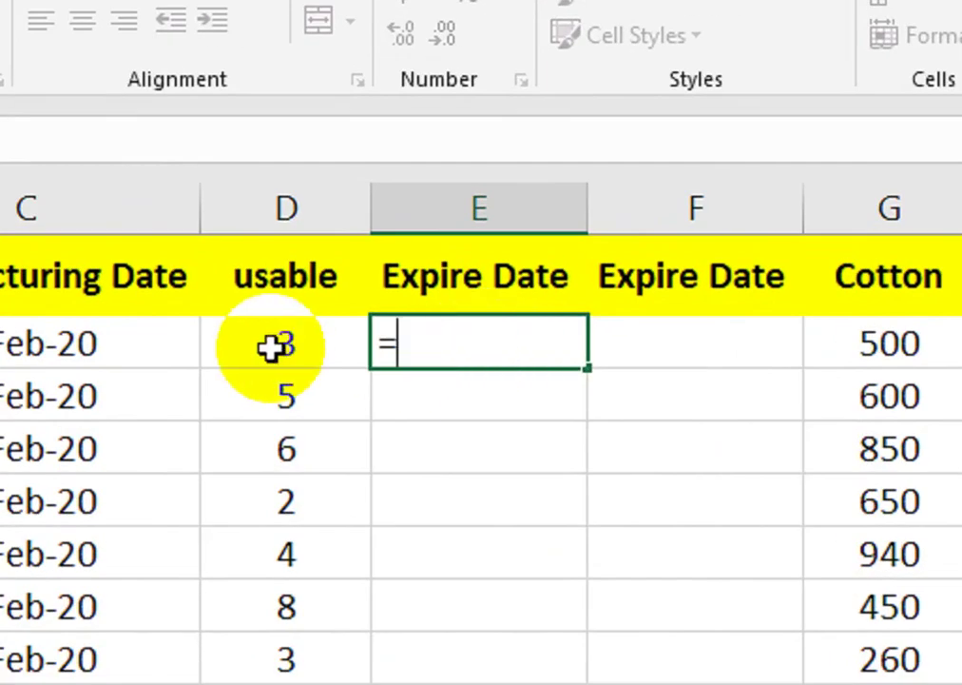
pyautogui.click(240, 344)
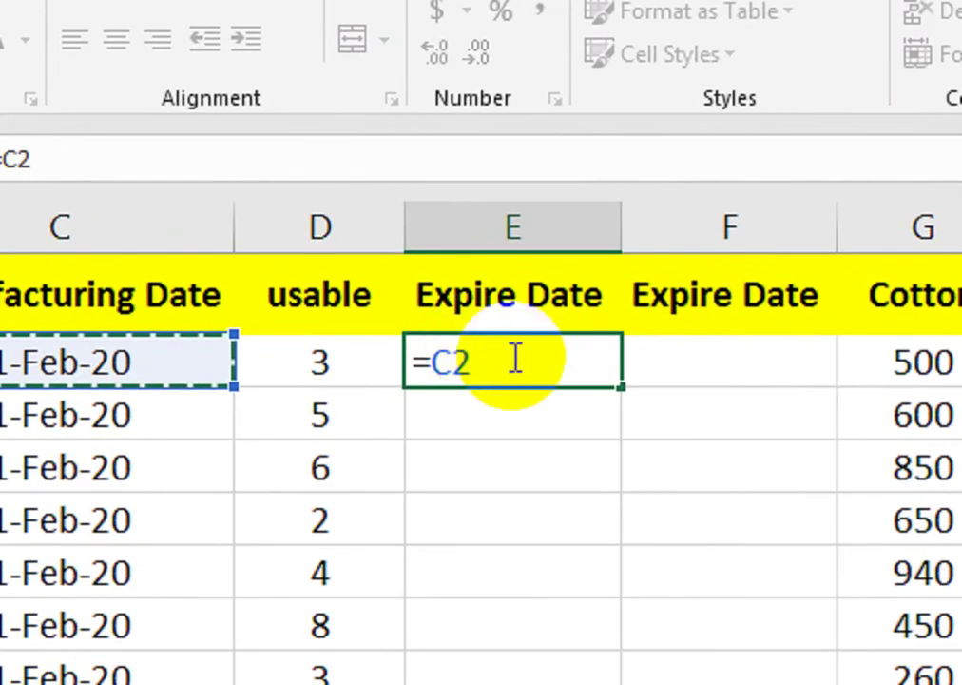
pyautogui.write('+365*')
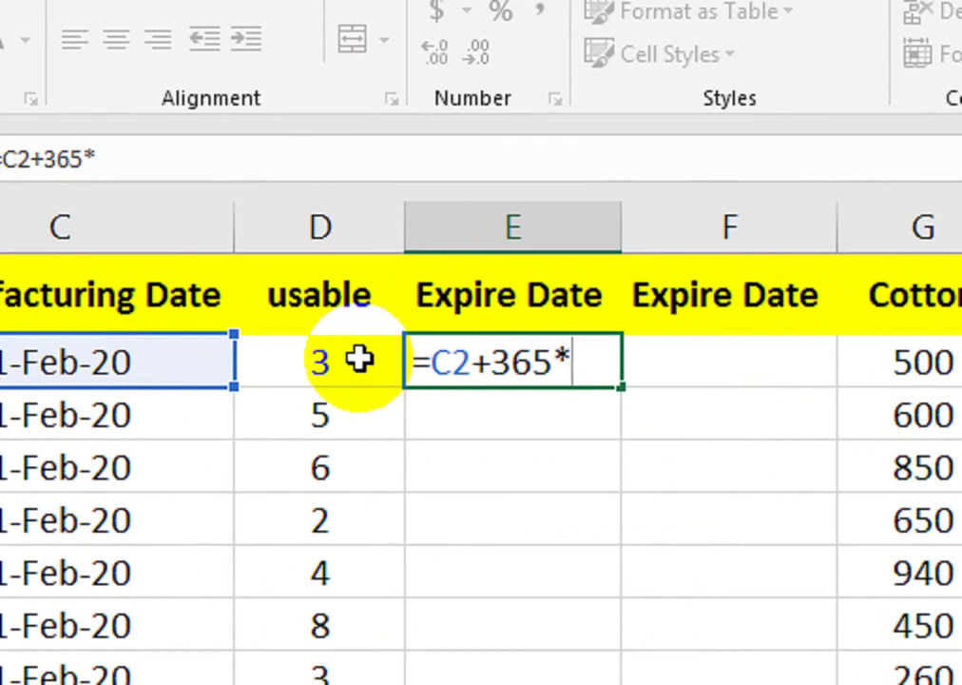
pyautogui.click(361, 359)
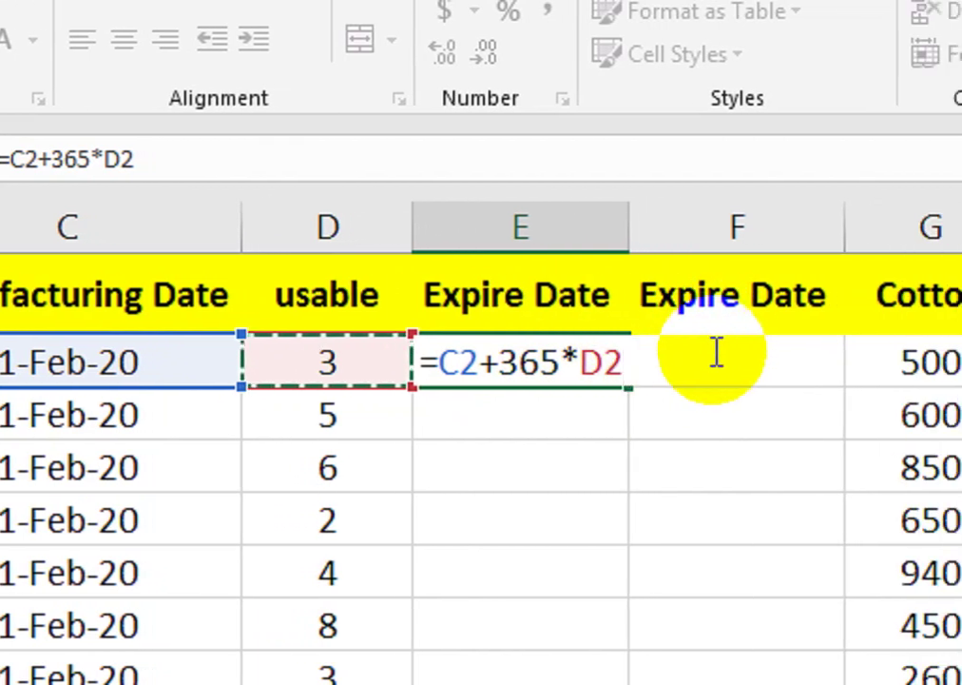
pyautogui.press('Return')
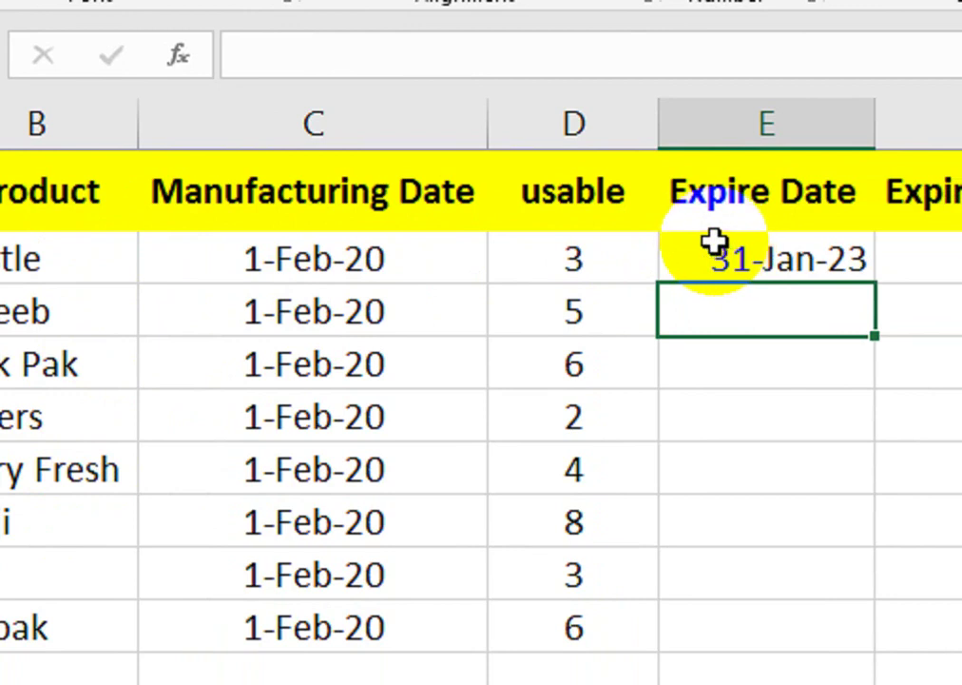
pyautogui.click(712, 244)
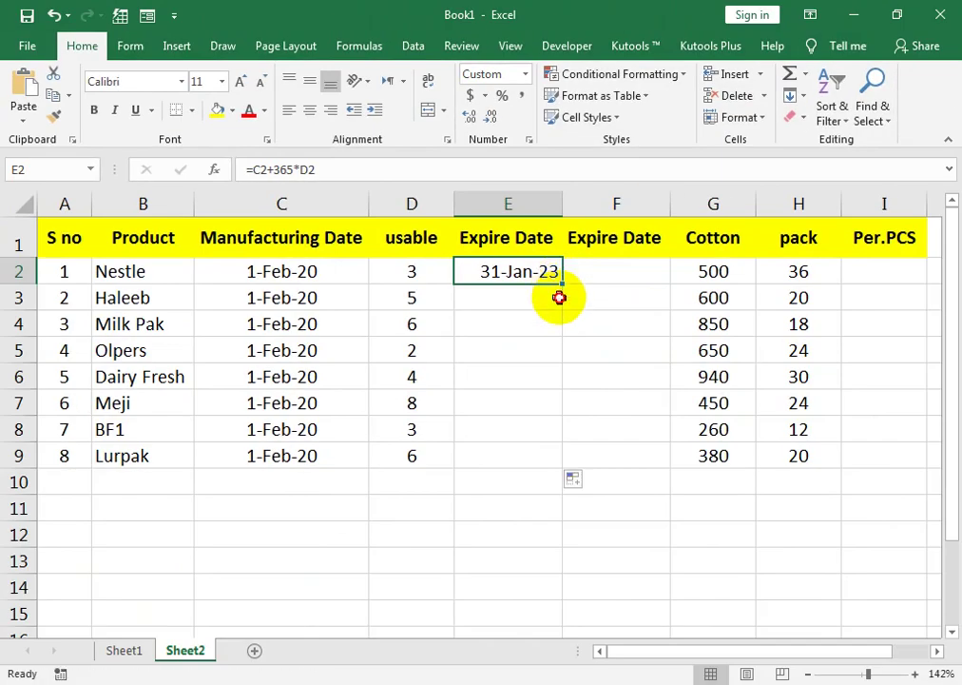
pyautogui.moveTo(561, 284); pyautogui.dragTo(556, 457)
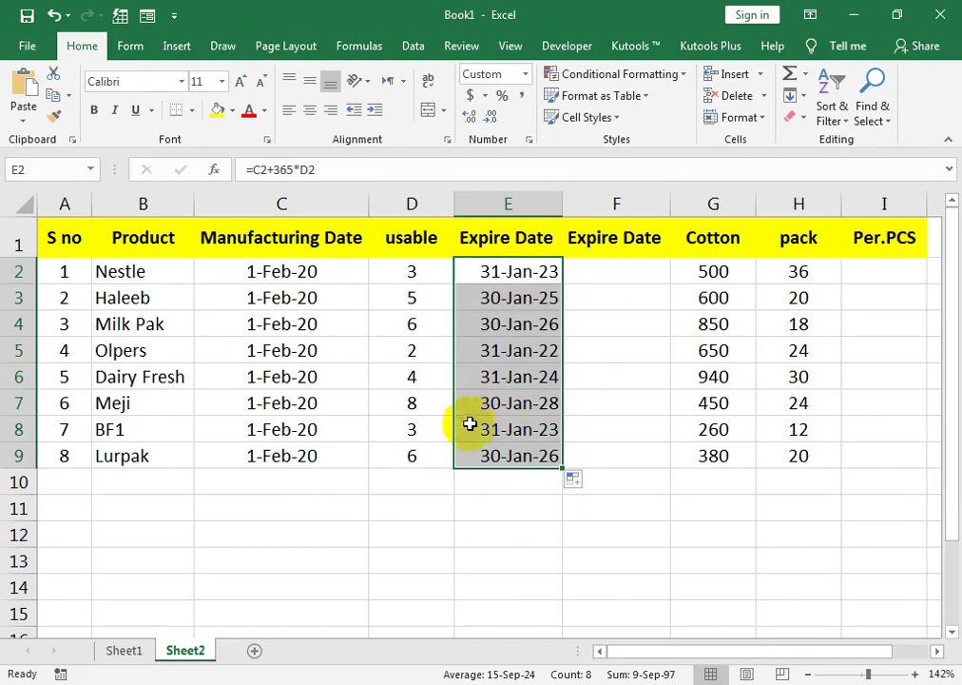
# - Collapse the filled selection back to E2, then select F2 for the EDATE version
pyautogui.click(552, 273)
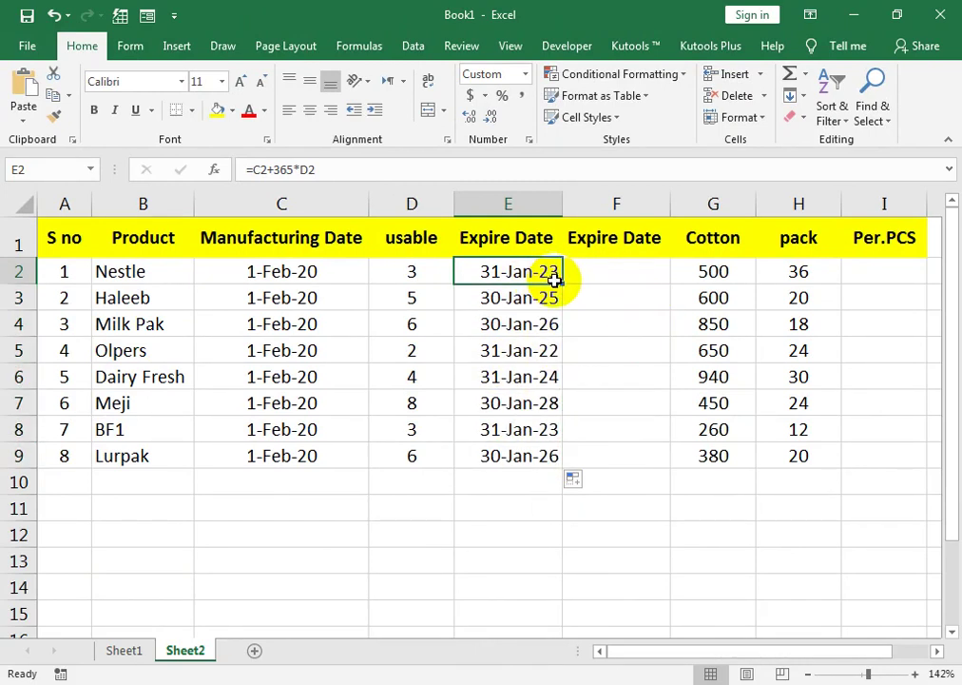
pyautogui.click(606, 273)
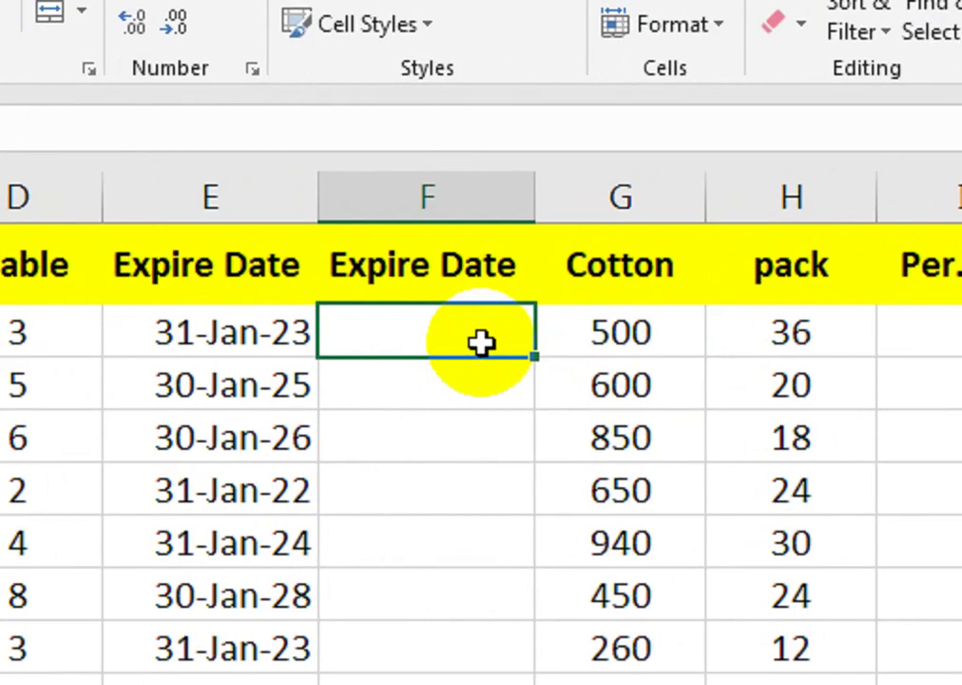
# - Enter =EDATE(C2,D2*12) in F2 to get 1-Feb-23, then drag it down the column
pyautogui.write('=e')
pyautogui.press('Tab')
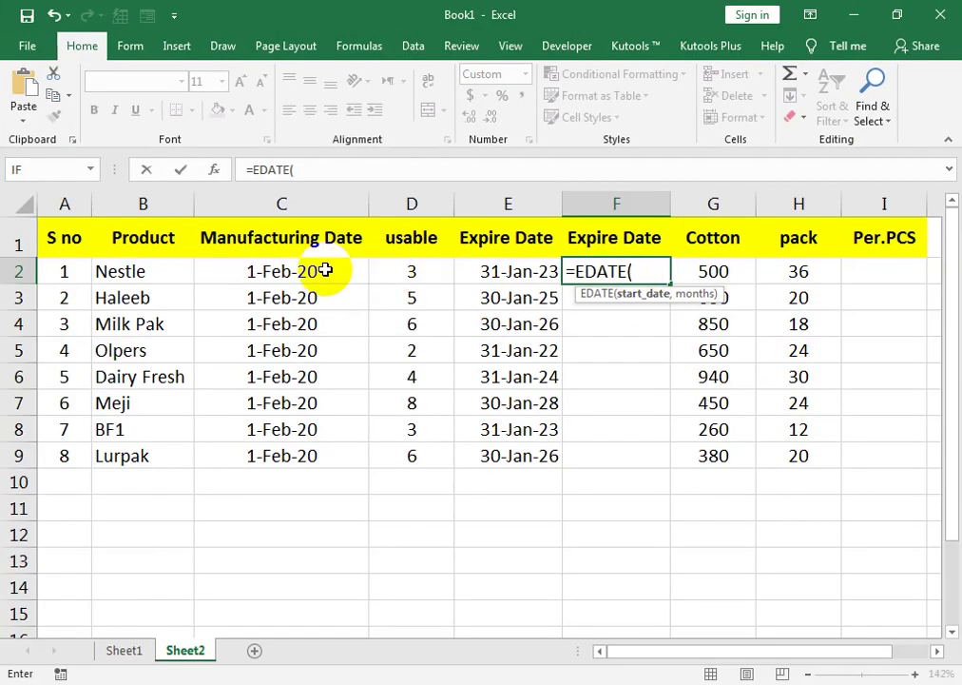
pyautogui.click(322, 269)
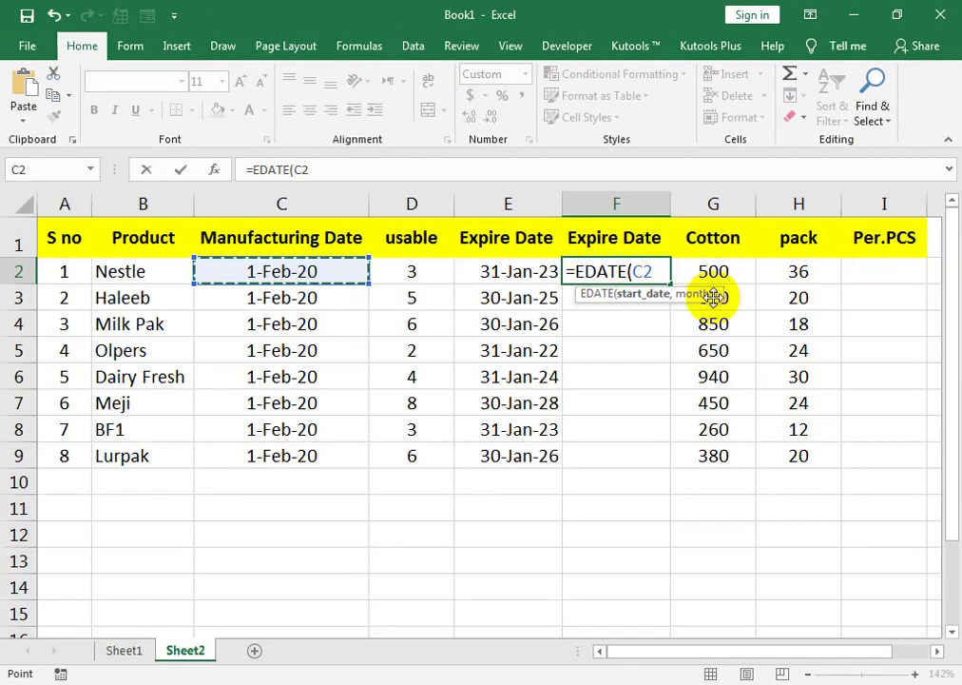
pyautogui.write(',')
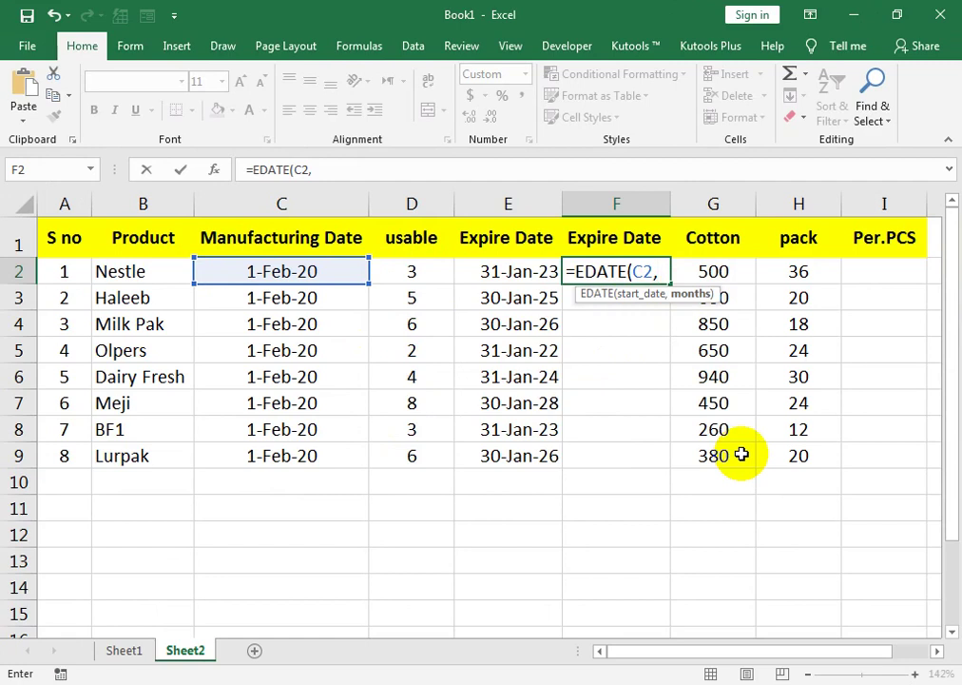
pyautogui.click(419, 271)
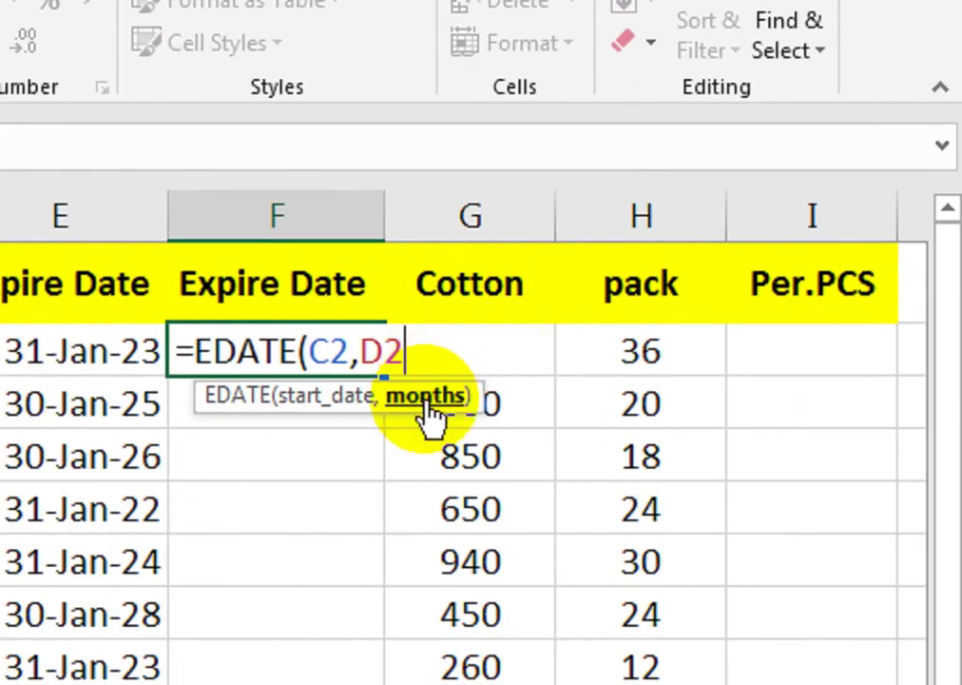
pyautogui.write('*')
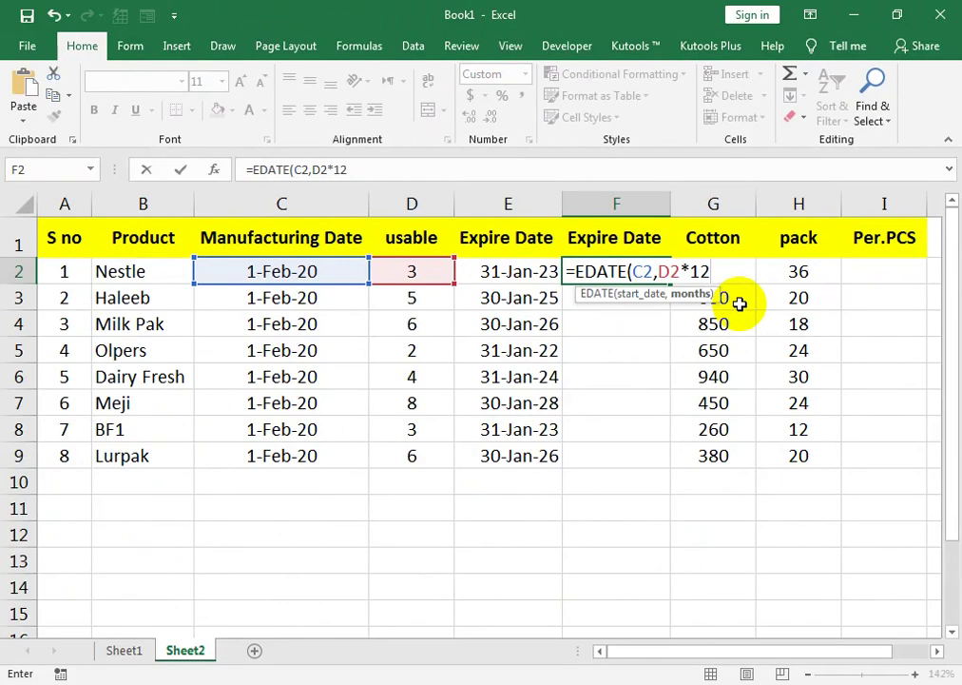
pyautogui.write(')')
pyautogui.press('Return')
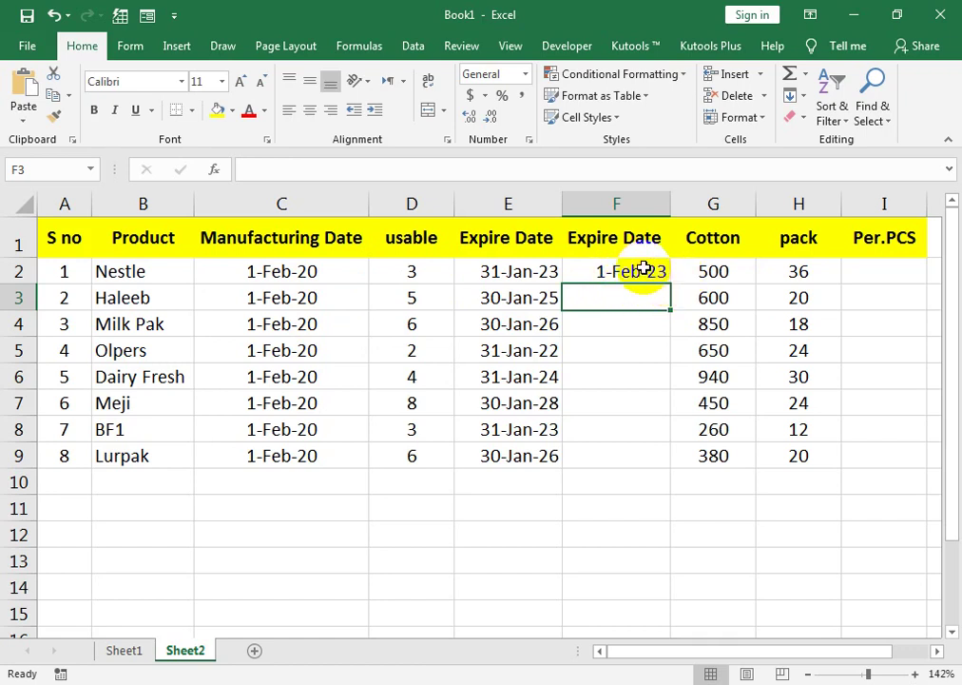
pyautogui.click(642, 268)
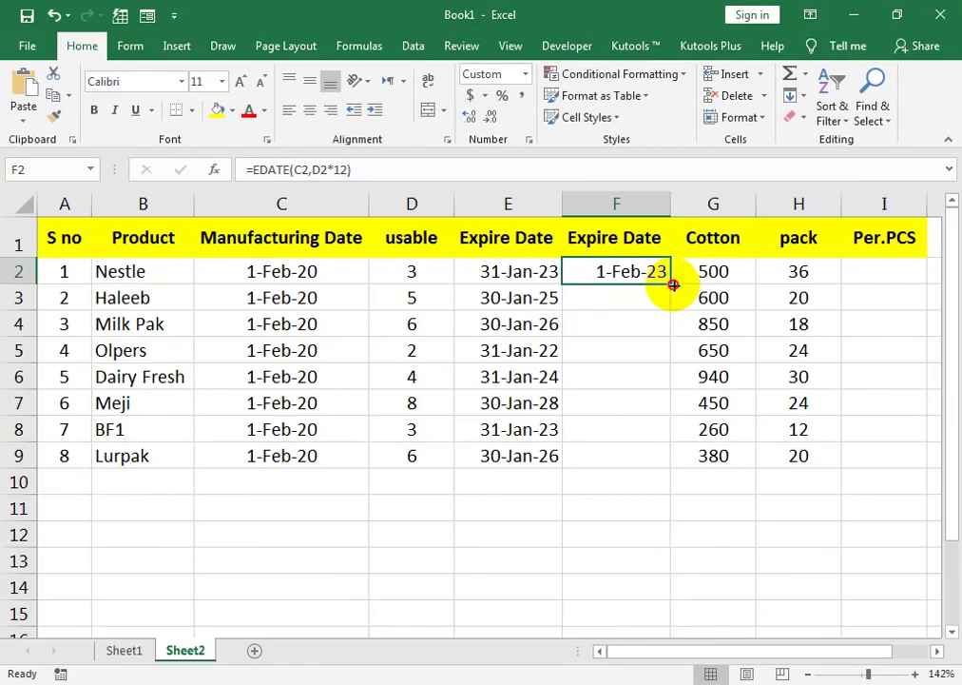
pyautogui.moveTo(674, 285); pyautogui.dragTo(673, 469)
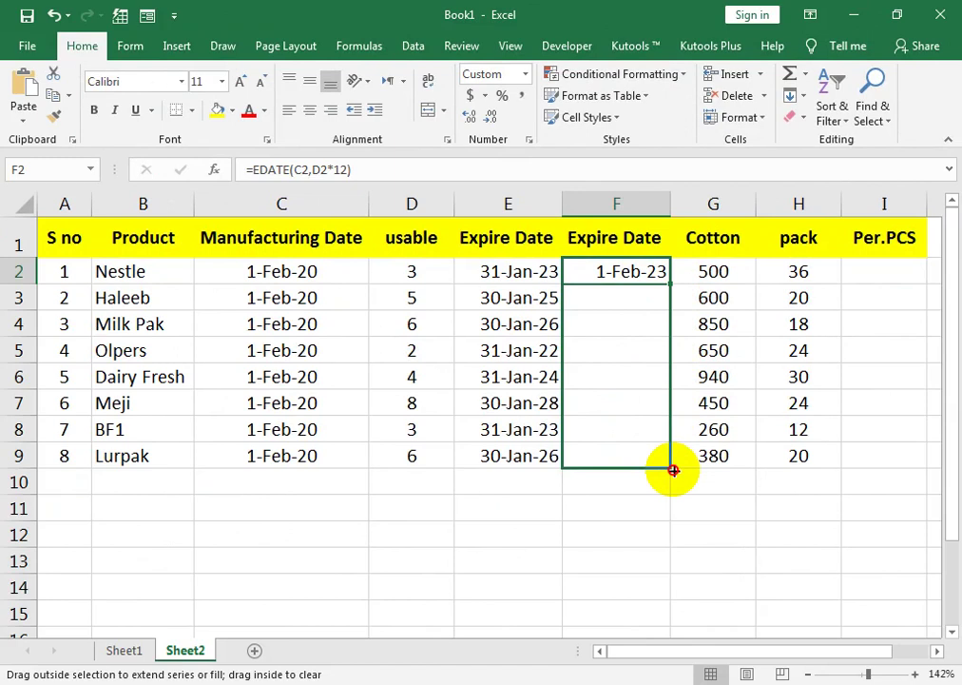
# - Finish filling the EDATE expire dates into F3:F9, then pick I2 for the per-piece price
pyautogui.moveTo(673, 470); pyautogui.dragTo(673, 470)
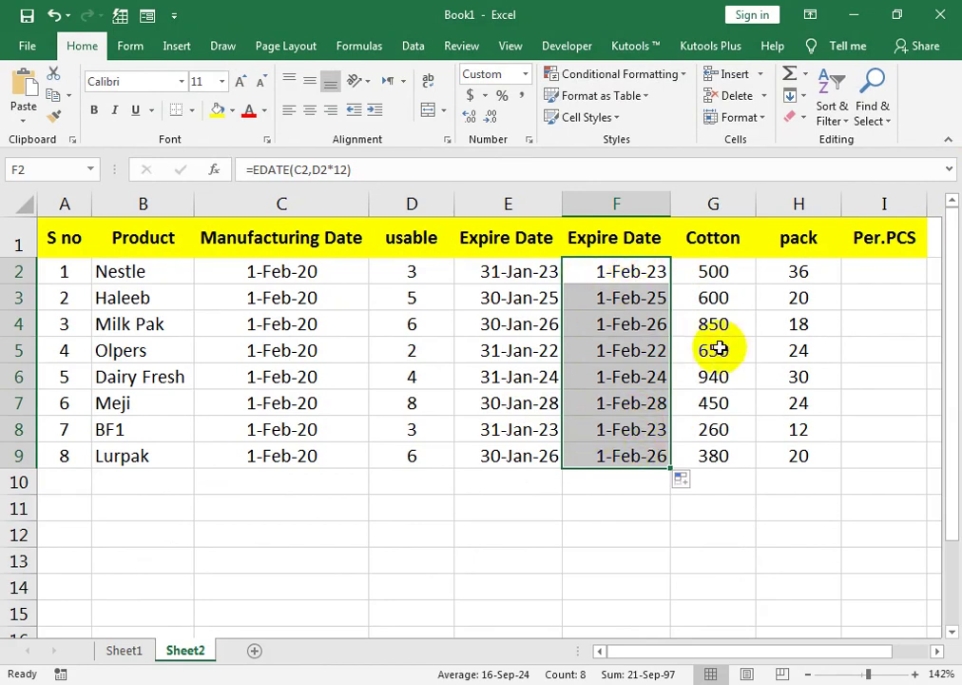
pyautogui.click(704, 273)
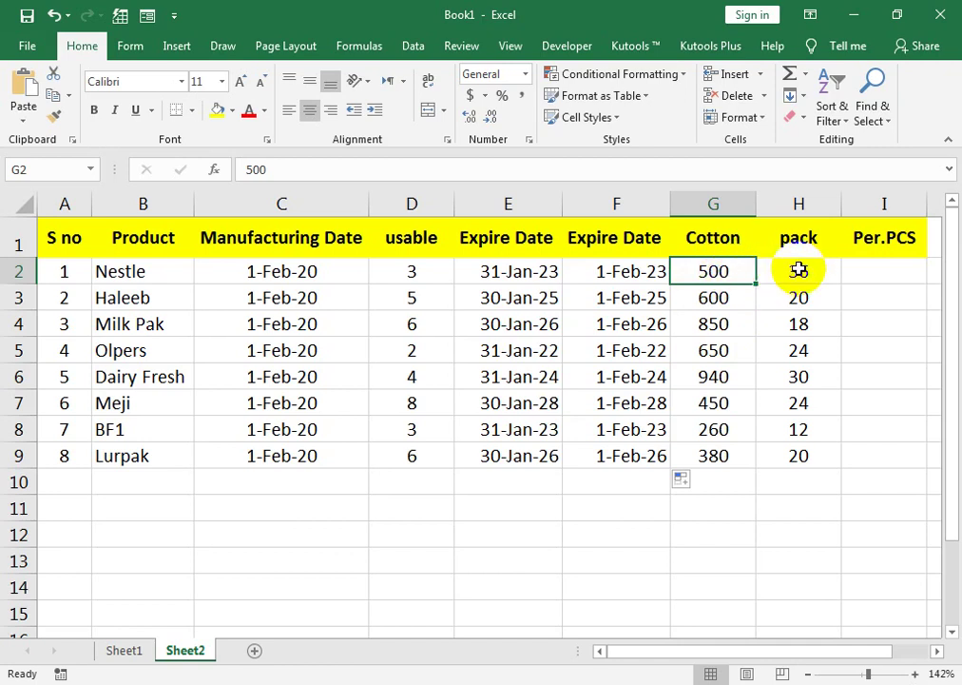
pyautogui.click(866, 269)
# - Enter =G2/H2 in I2 to get 13.8889 for Nestle, then drag it down the column
pyautogui.write('=')
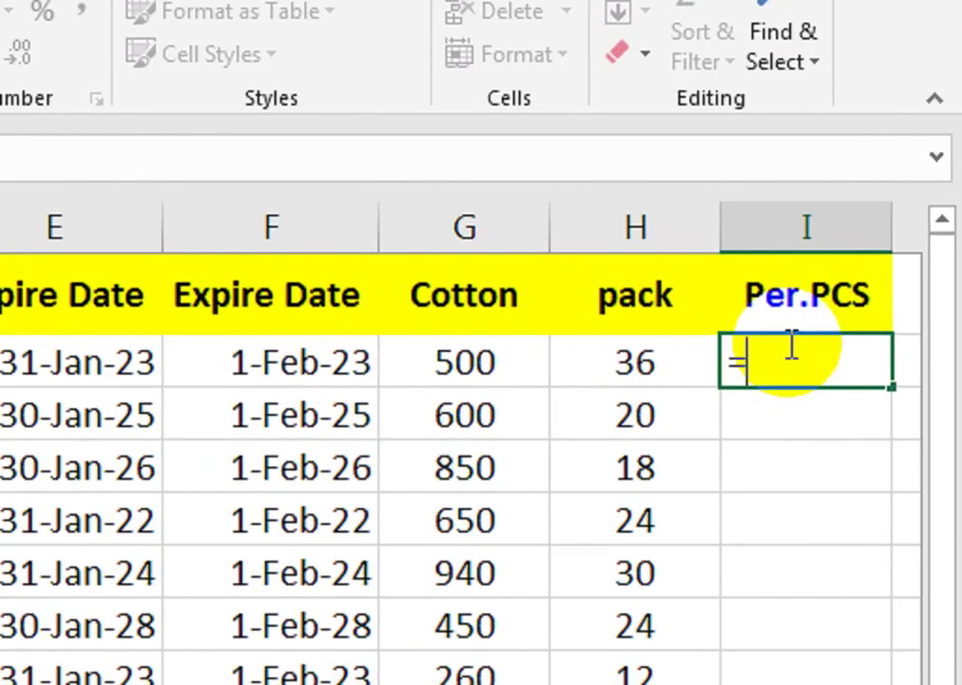
pyautogui.click(728, 261)
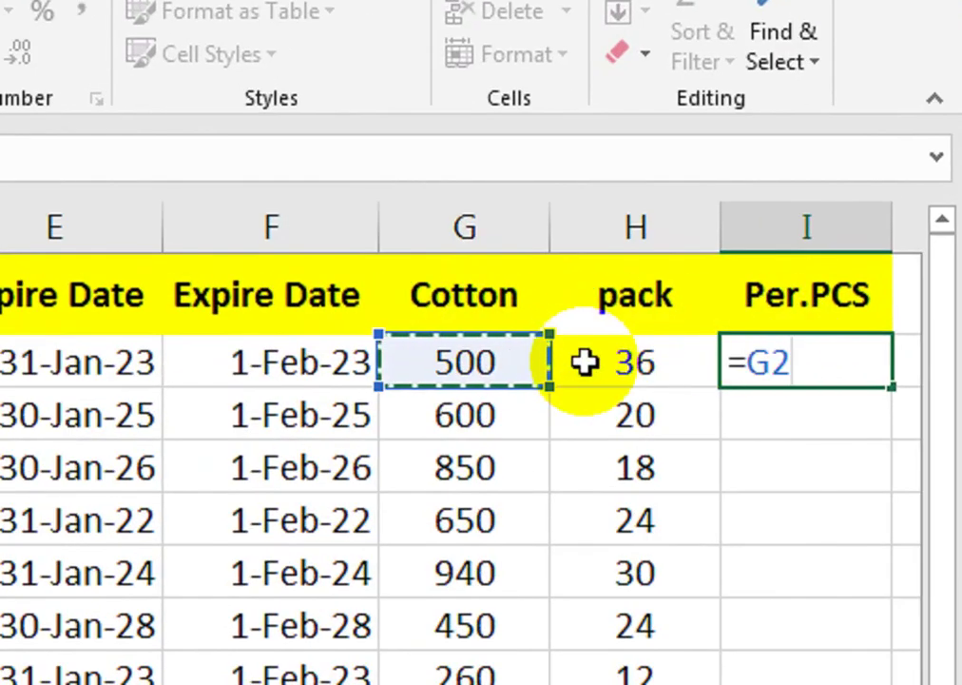
pyautogui.write('/')
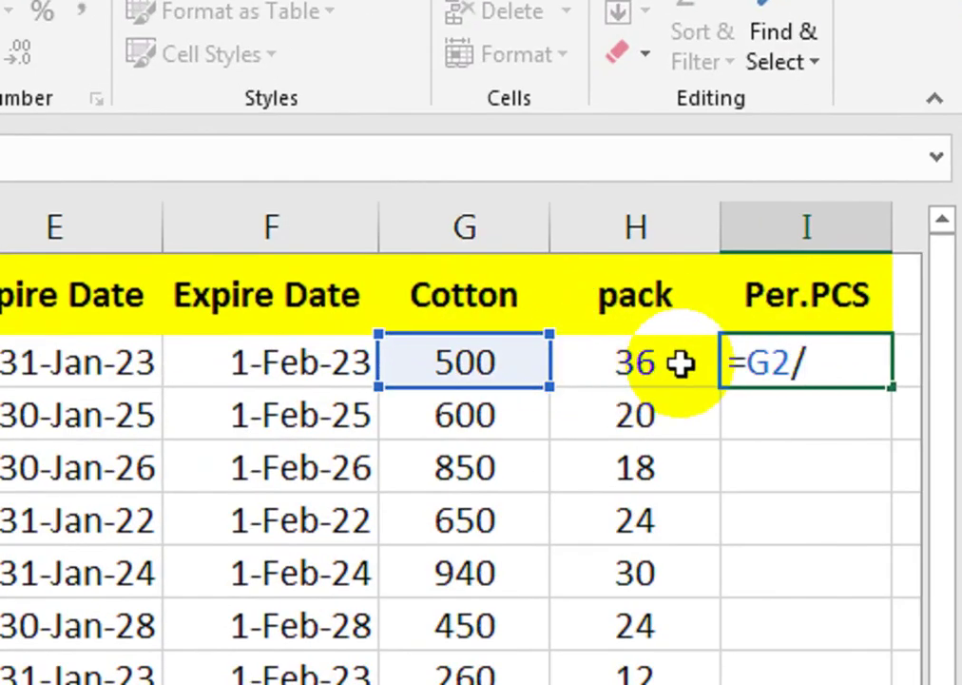
pyautogui.click(655, 370)
pyautogui.press('Return')
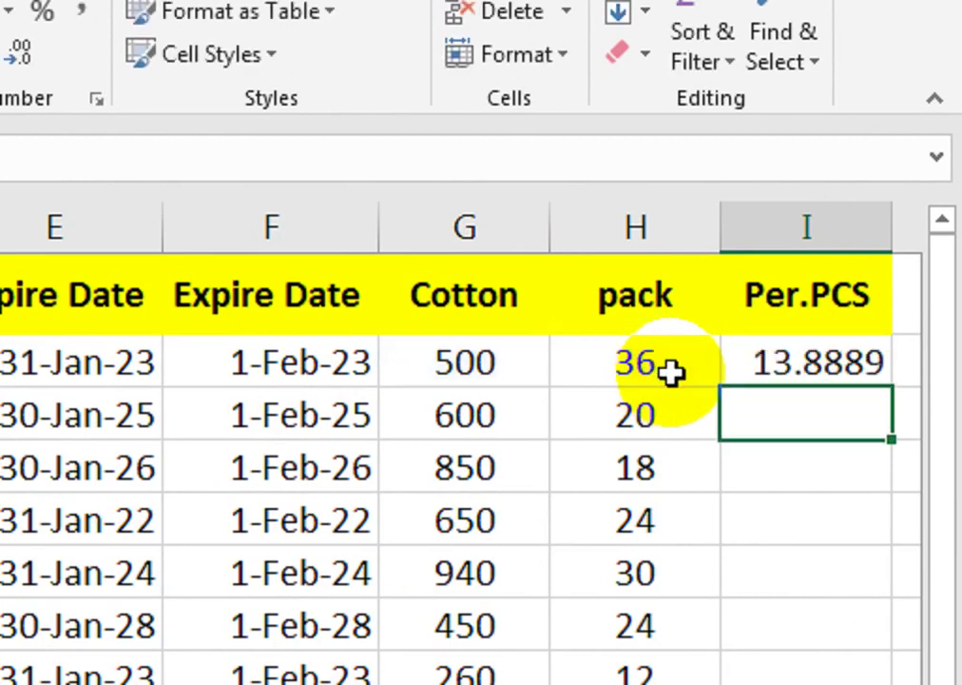
pyautogui.click(752, 363)
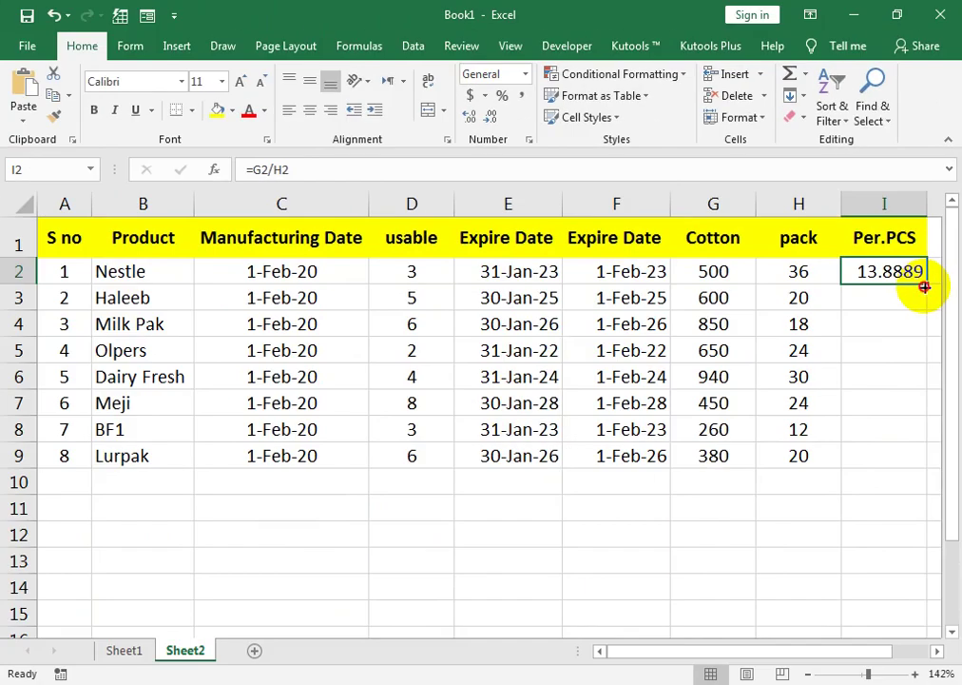
pyautogui.moveTo(927, 283)
pyautogui.mouseDown()
pyautogui.moveTo(925, 474)
pyautogui.moveTo(928, 284)
pyautogui.moveTo(918, 466)
pyautogui.mouseUp()
# - Finish filling per-piece prices into I3:I9, check the copied formula in I4, and deselect
pyautogui.click(904, 462)
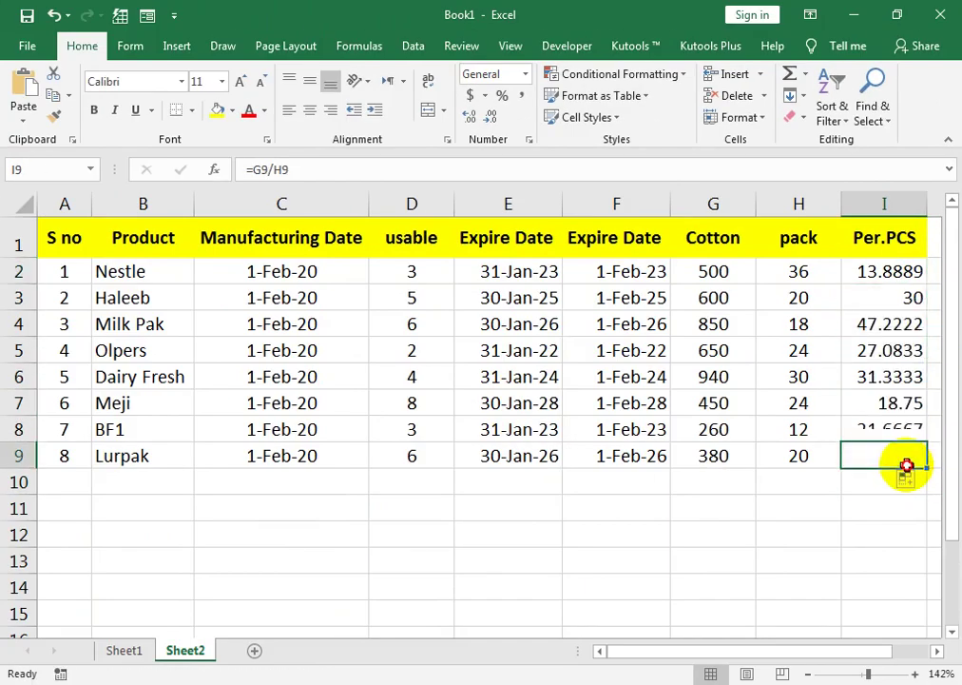
pyautogui.click(884, 321)
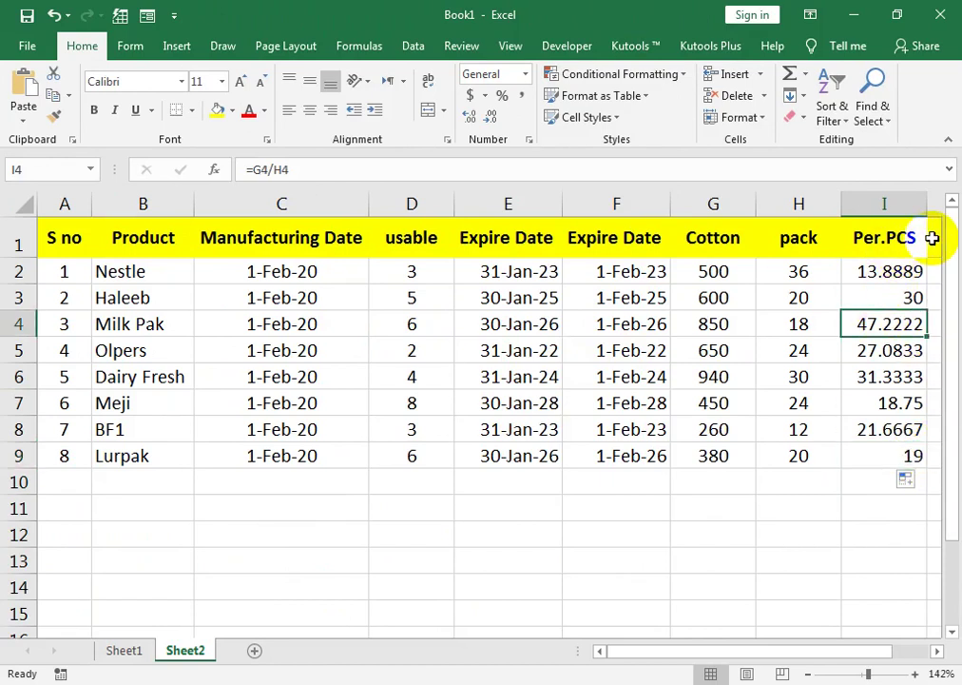
pyautogui.click(935, 239)
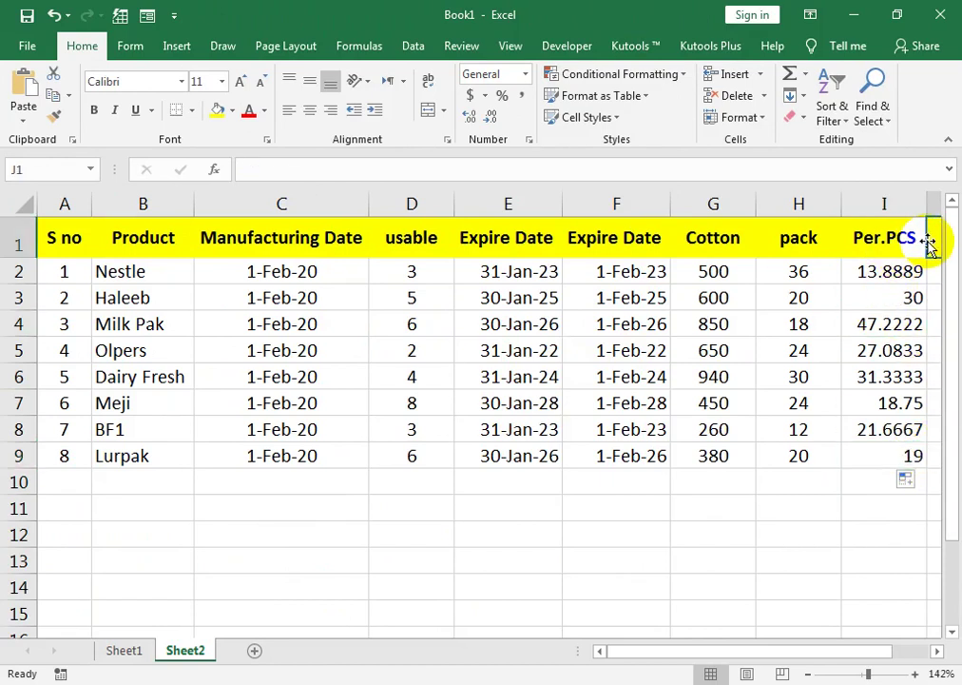